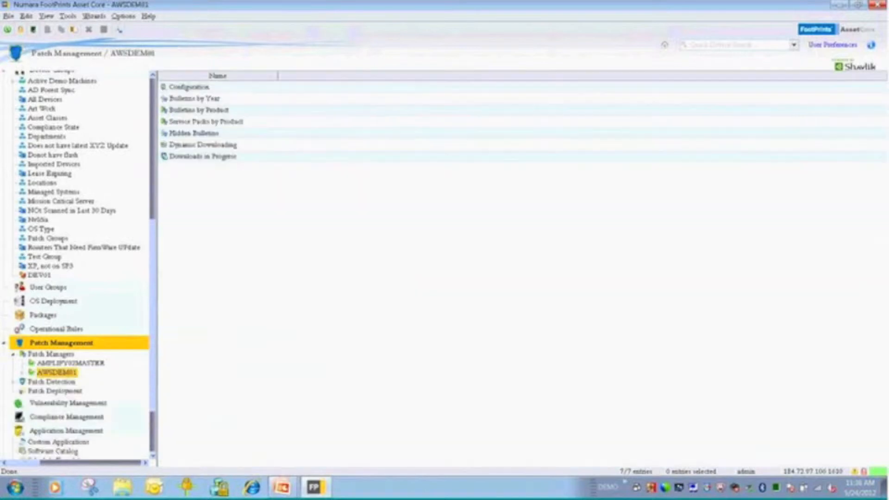
- Collapse the Patch Management branch and open the Security Products inventory of device BMC-70ZM4S1
{"action": "left_click", "coordinate": [13, 354]}
{"action": "left_click", "coordinate": [3, 343]}
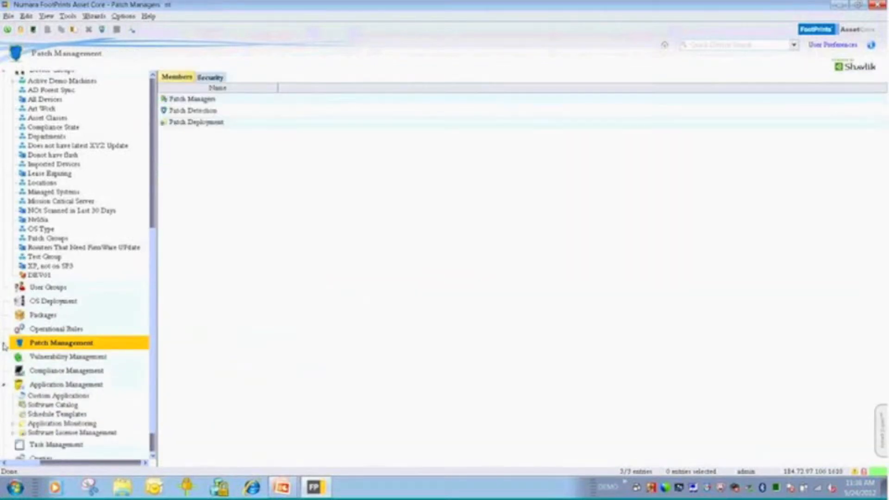
{"action": "scroll", "coordinate": [156, 332], "scroll_direction": "up", "scroll_amount": 2}
{"action": "scroll", "coordinate": [156, 332], "scroll_direction": "up", "scroll_amount": 5}
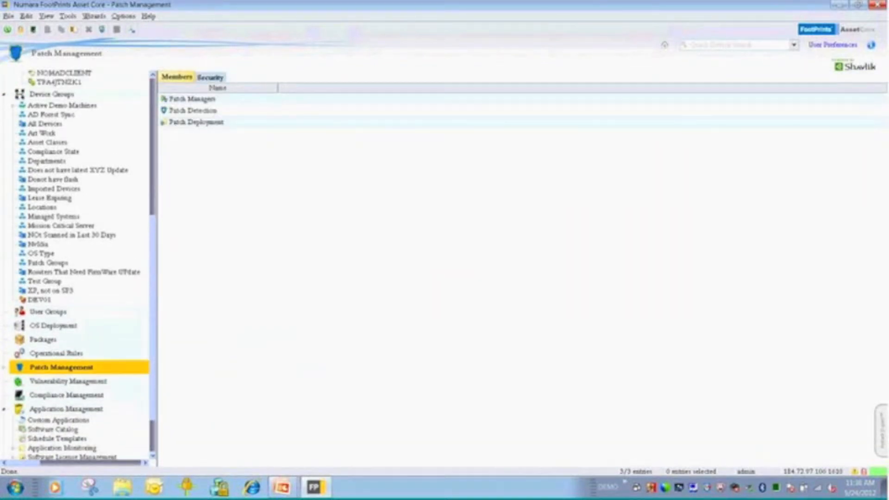
{"action": "left_click", "coordinate": [24, 146]}
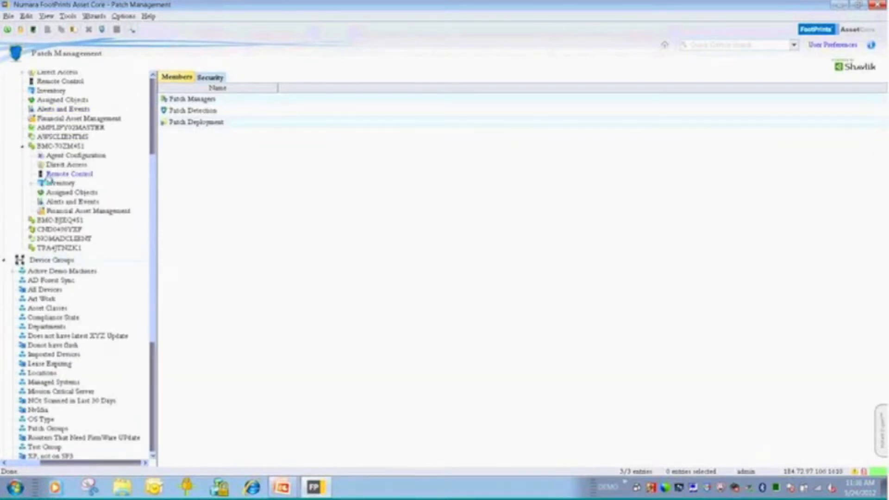
{"action": "left_click", "coordinate": [59, 183]}
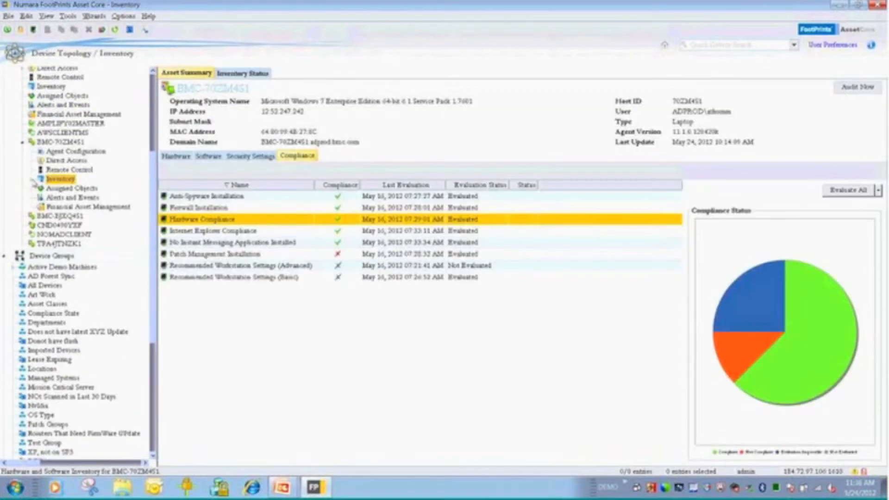
{"action": "left_click", "coordinate": [81, 234]}
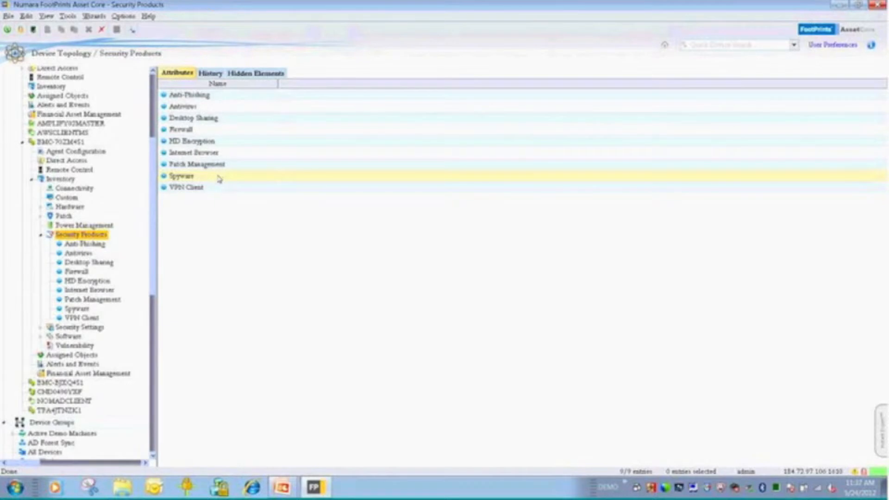
- Review the device's VPN Client, Spyware, Patch Management, Internet Browser, HD Encryption, Firewall, Desktop Sharing and Antivirus inventory entries
{"action": "double_click", "coordinate": [188, 187]}
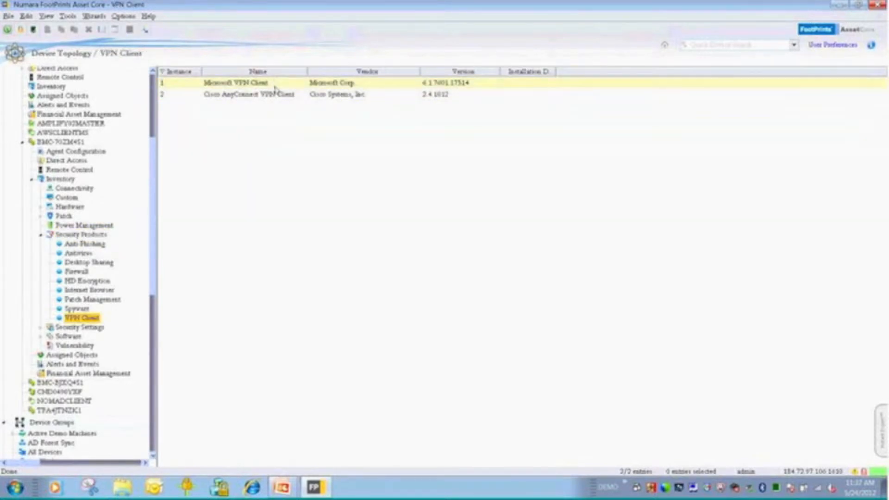
{"action": "left_click", "coordinate": [76, 309]}
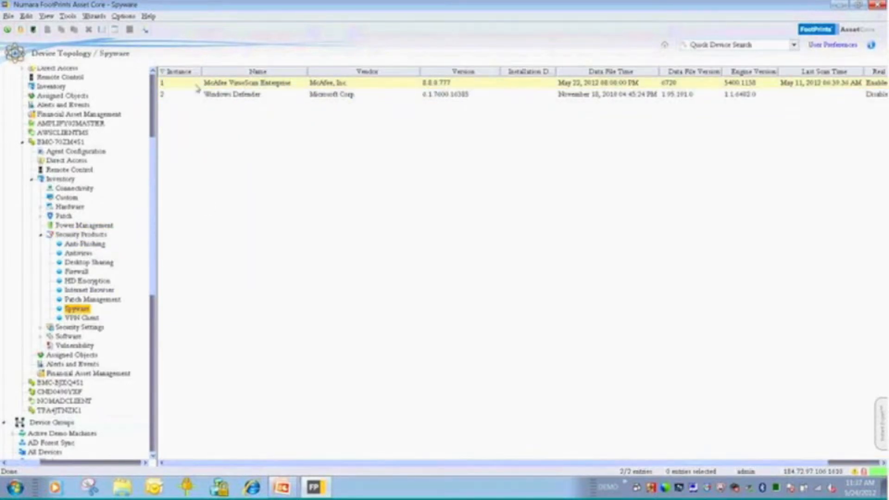
{"action": "left_click", "coordinate": [79, 300]}
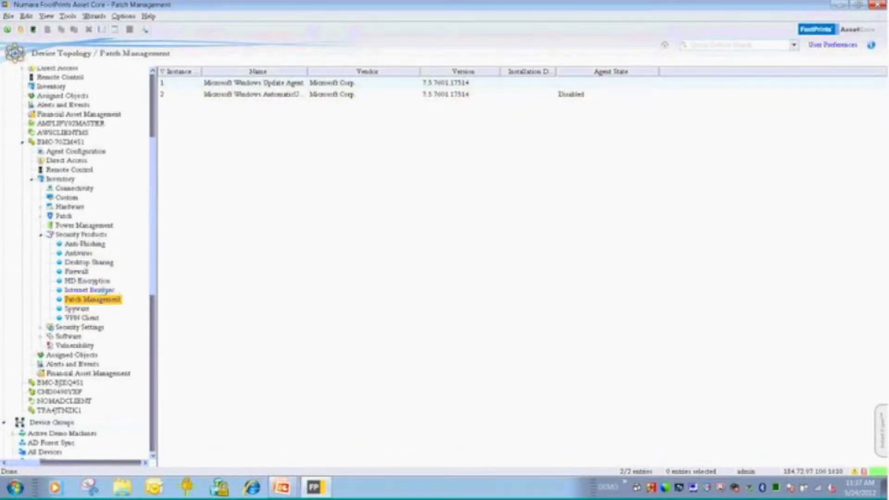
{"action": "left_click", "coordinate": [101, 291]}
{"action": "left_click", "coordinate": [90, 281]}
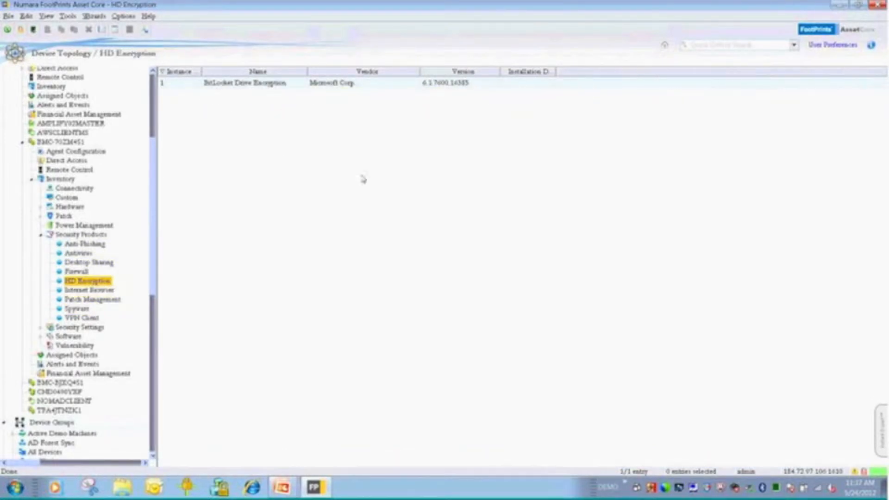
{"action": "left_click", "coordinate": [77, 272]}
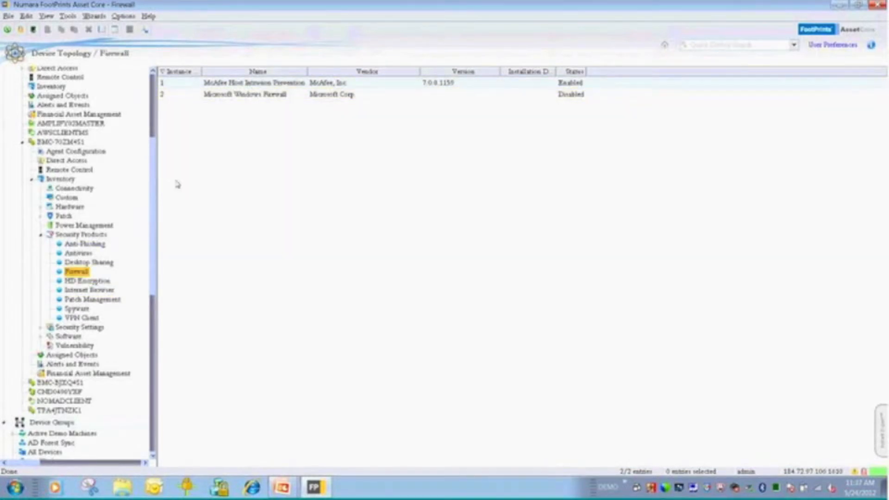
{"action": "left_click", "coordinate": [90, 264]}
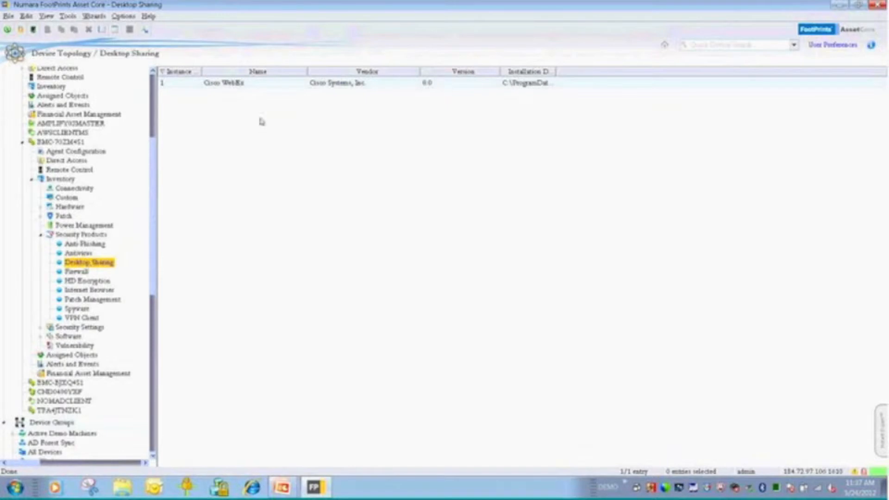
{"action": "left_click", "coordinate": [80, 253]}
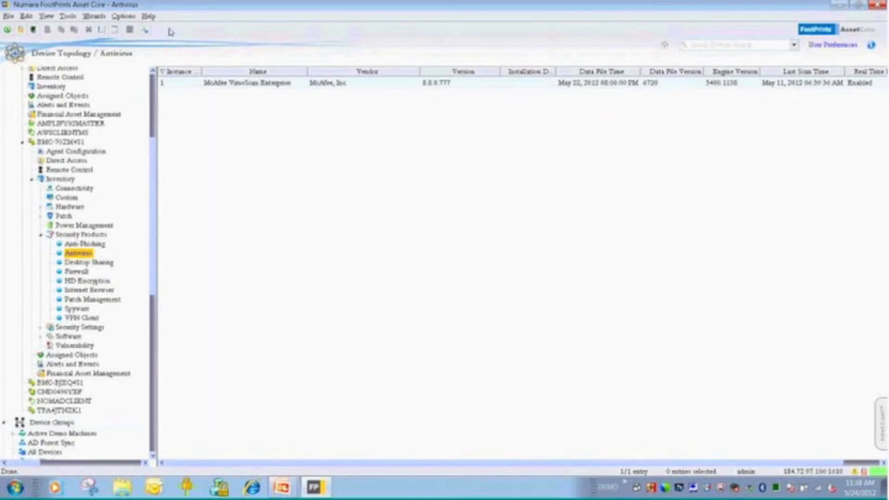
- Start a new operational rule with the creation wizard, name it Security Compliance and proceed to its step definitions
{"action": "left_click", "coordinate": [94, 17]}
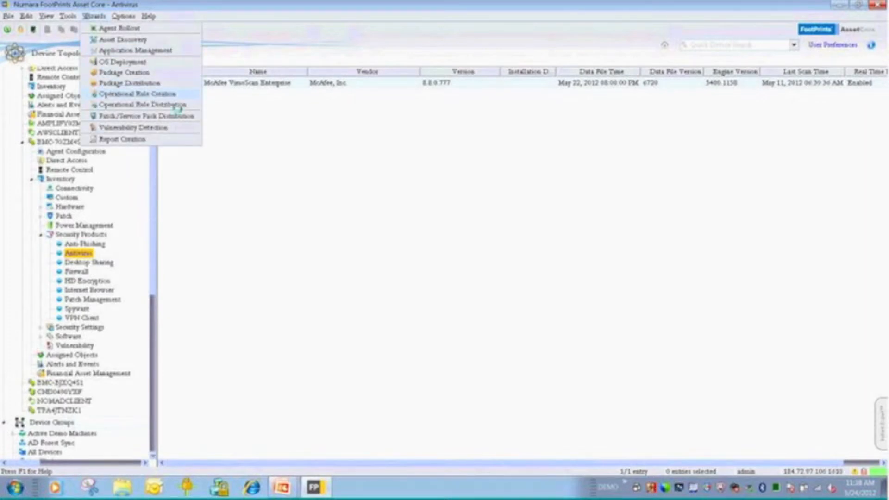
{"action": "left_click", "coordinate": [115, 94]}
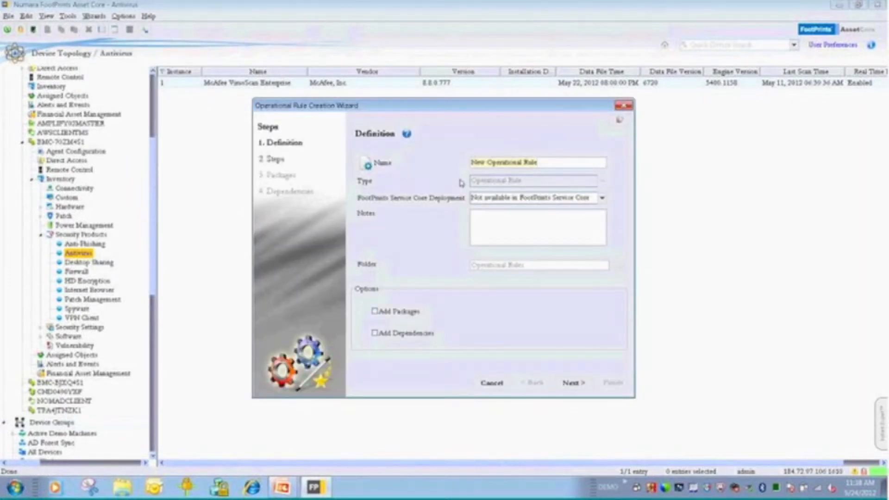
{"action": "type", "text": "Security Core"}
{"action": "type", "text": "pliance"}
{"action": "left_click", "coordinate": [573, 382]}
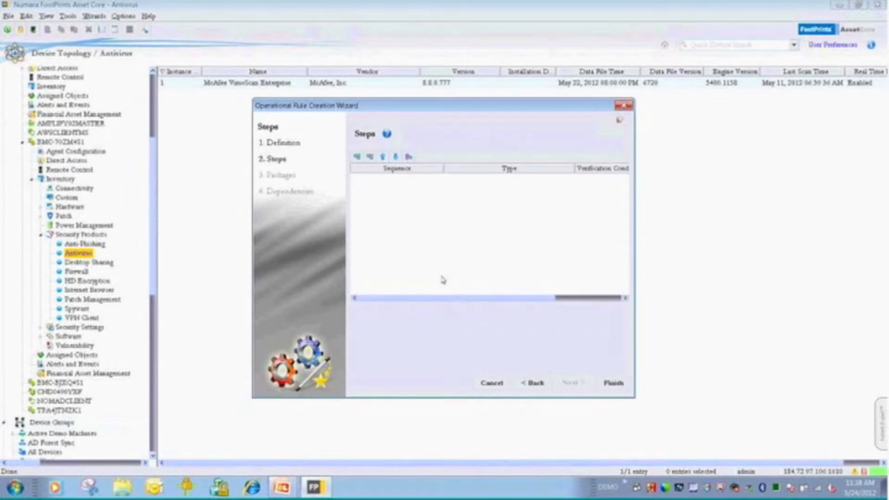
- Add the Security Products Management step for launching a virus scan of files, memory and full system, keeping its default properties
{"action": "left_click", "coordinate": [357, 158]}
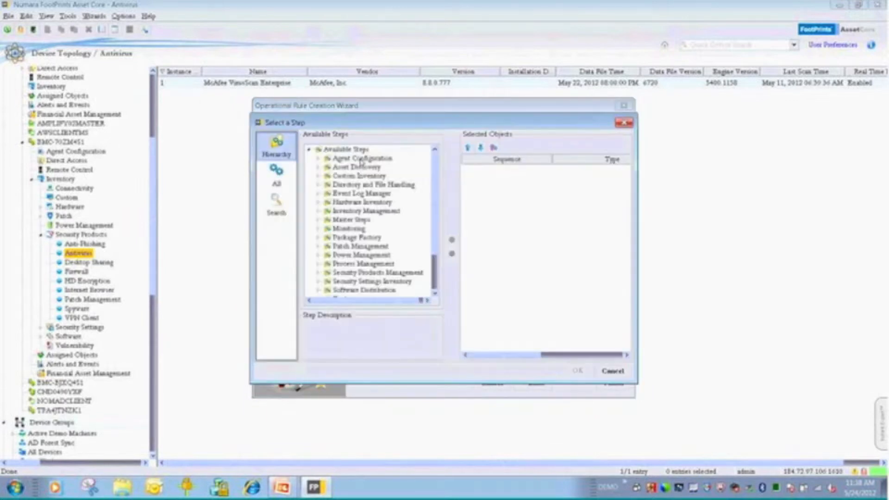
{"action": "left_click", "coordinate": [318, 273]}
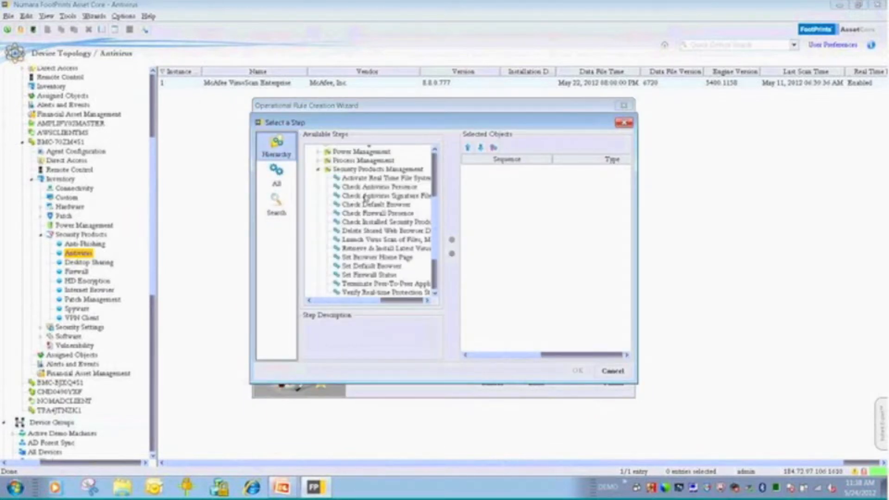
{"action": "left_click", "coordinate": [370, 241]}
{"action": "left_click", "coordinate": [452, 241]}
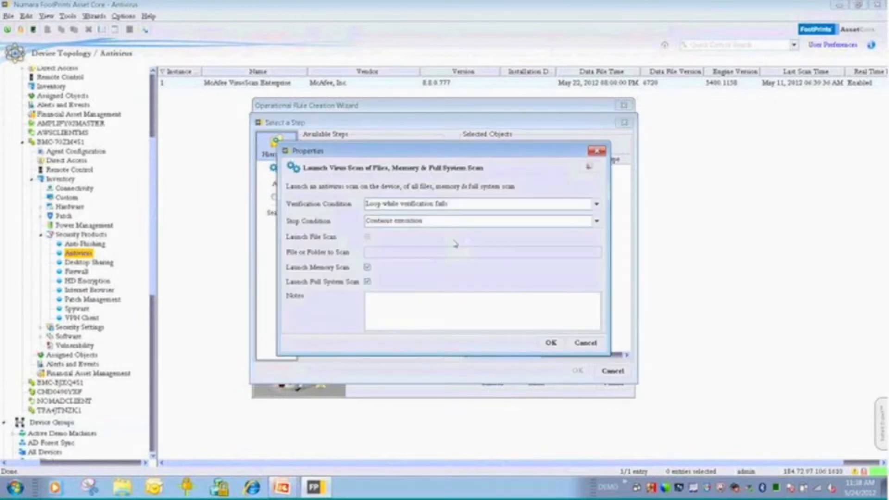
{"action": "left_click", "coordinate": [547, 343]}
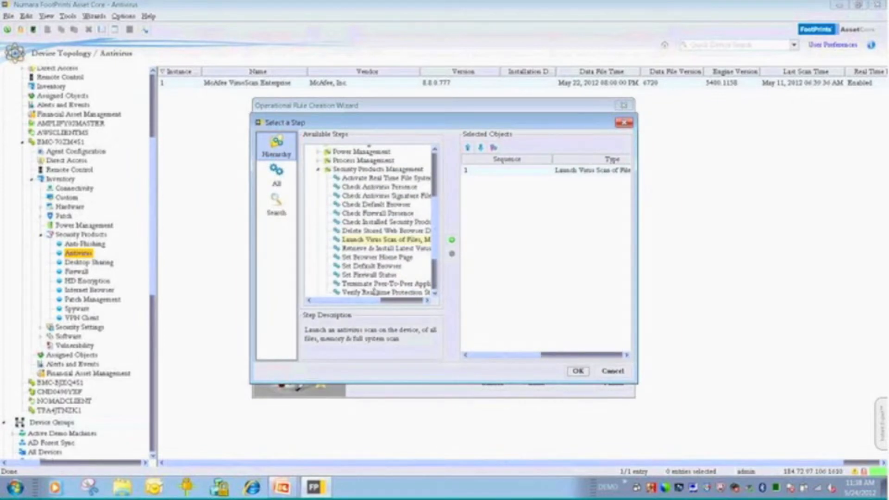
- Add the Retrieve & Install Latest Virus Definition File step with default properties, and discard the step selection and the unfinished rule
{"action": "left_click", "coordinate": [410, 249]}
{"action": "left_click", "coordinate": [452, 240]}
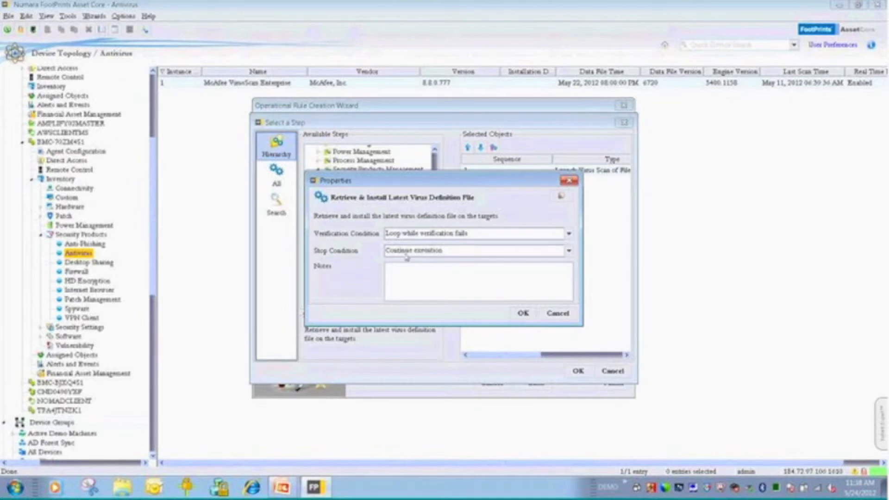
{"action": "left_click", "coordinate": [524, 313]}
{"action": "left_click", "coordinate": [405, 178]}
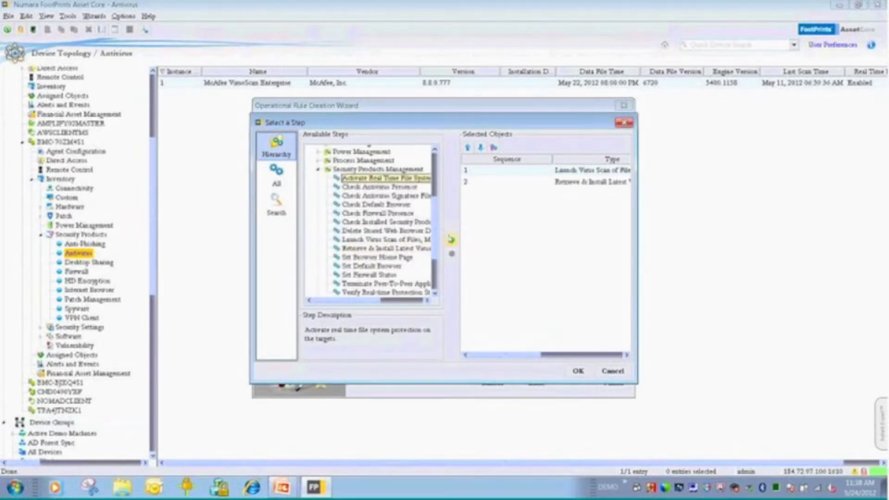
{"action": "left_click", "coordinate": [623, 375]}
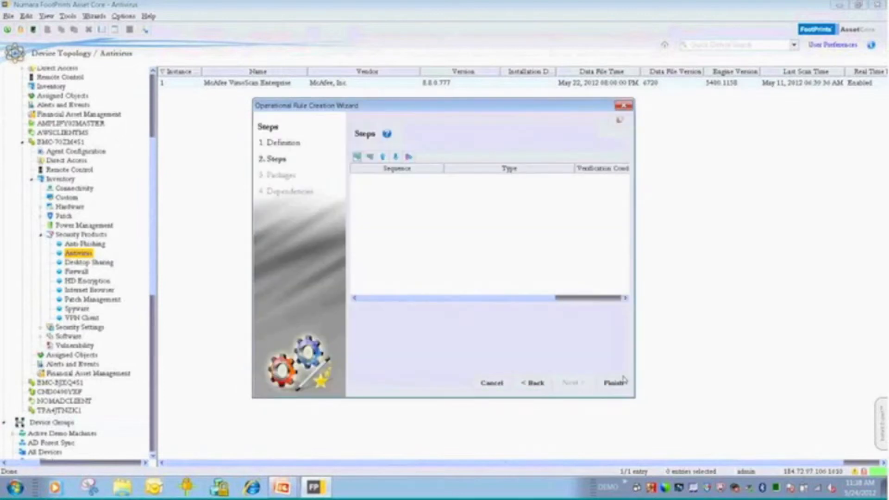
{"action": "left_click", "coordinate": [492, 383]}
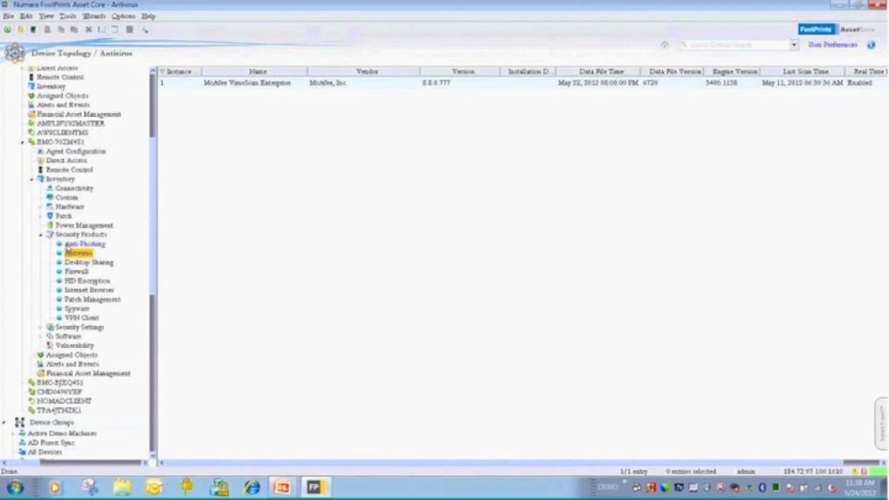
- Collapse the Security Products, Inventory and BMC-70ZM4S1 branches and the whole Device Topology branch
{"action": "left_click", "coordinate": [41, 235]}
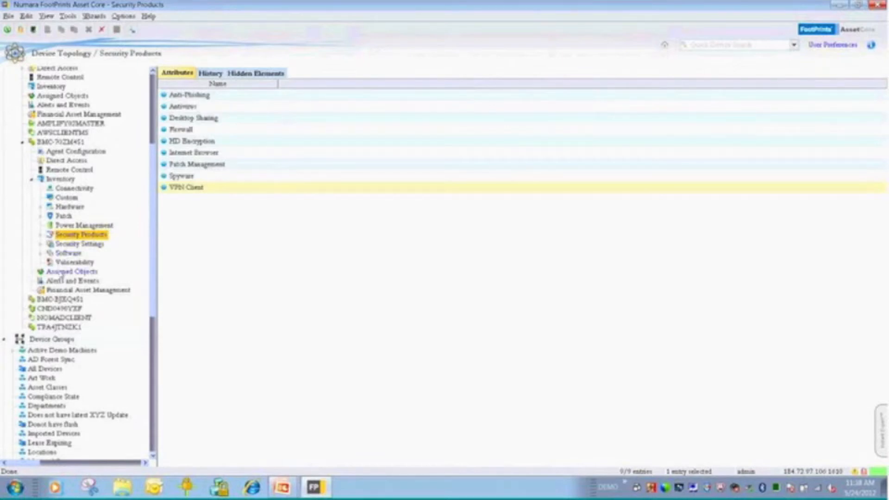
{"action": "left_click", "coordinate": [31, 181]}
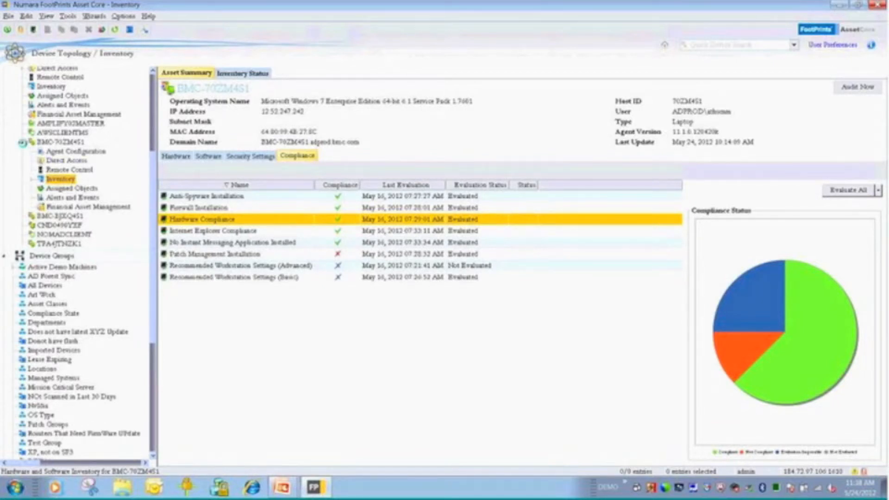
{"action": "left_click", "coordinate": [22, 142]}
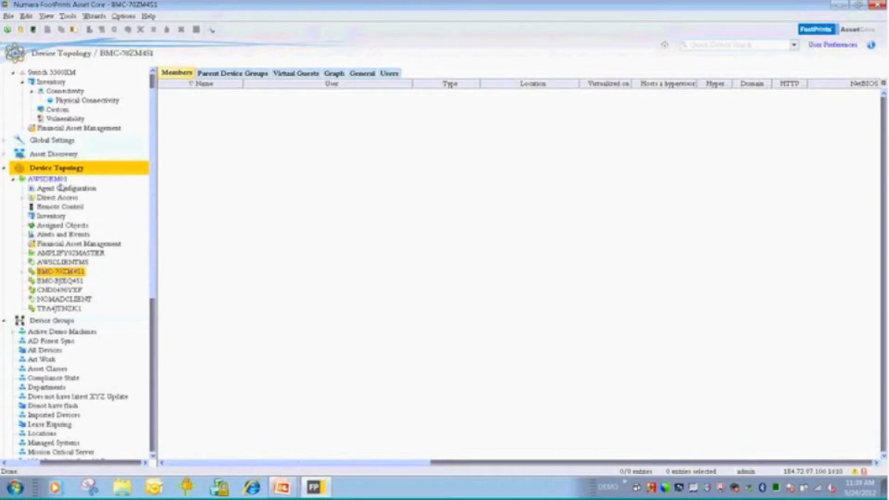
{"action": "left_click", "coordinate": [5, 171]}
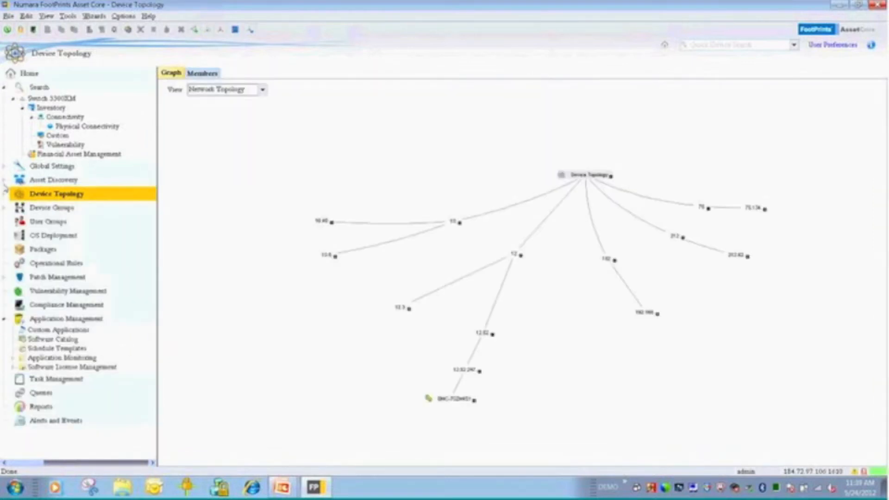
- View the OS Deployment dashboard and objects of AWSDEM01, and collapse the OS Deployment branch
{"action": "left_click", "coordinate": [52, 236]}
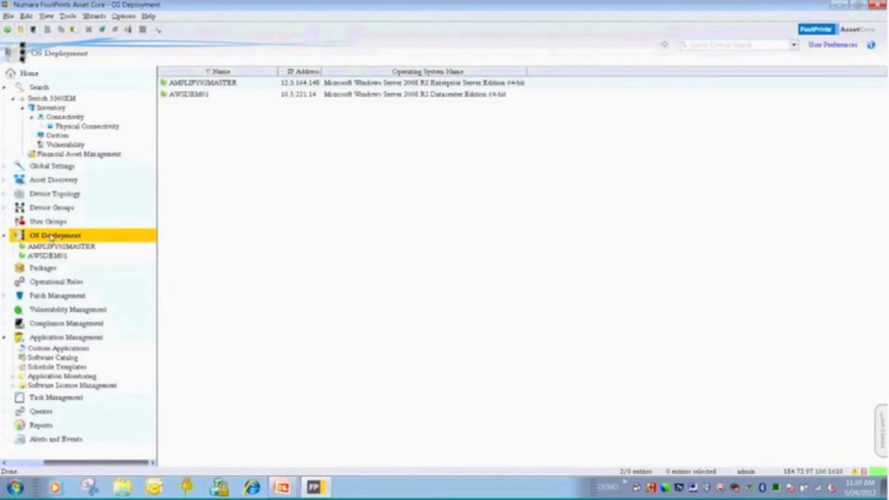
{"action": "left_click", "coordinate": [36, 257]}
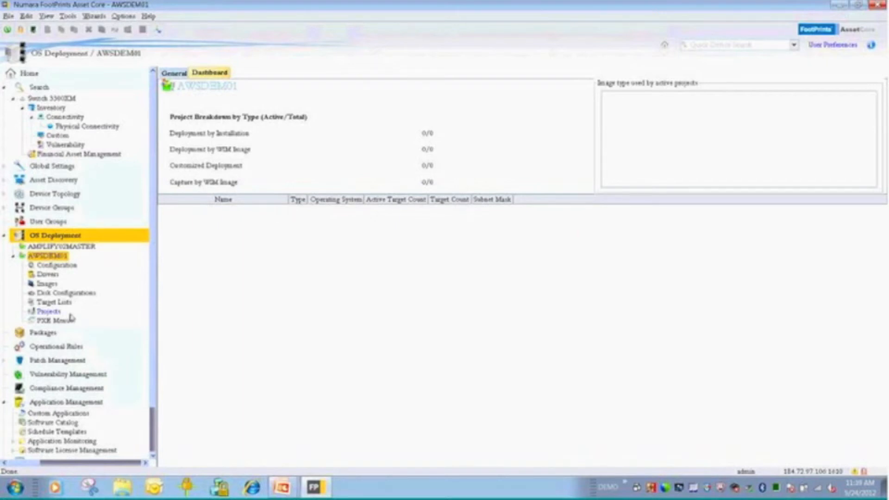
{"action": "left_click", "coordinate": [13, 257]}
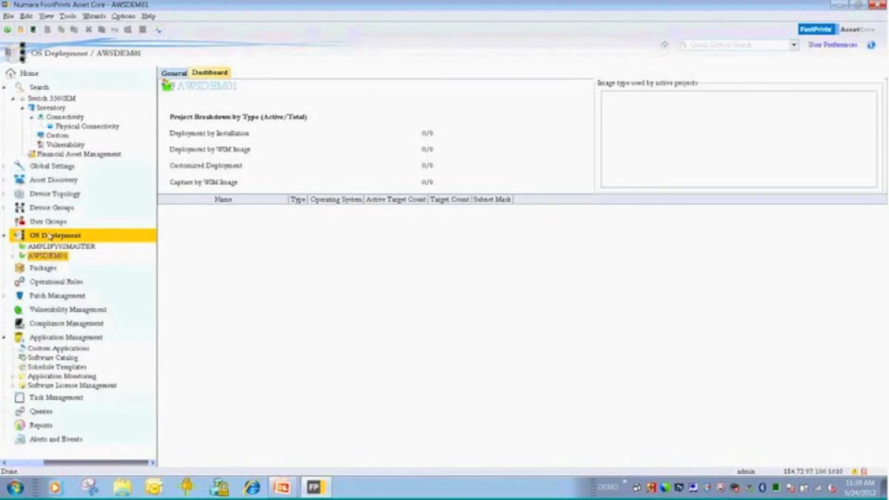
{"action": "left_click", "coordinate": [14, 235]}
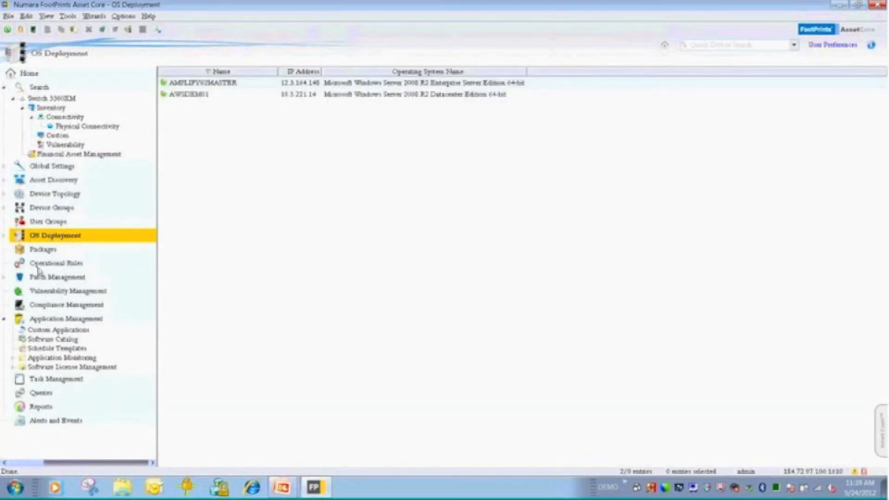
- Collapse Application Management and open My Dashboard from the Compliance Management dashboards to examine the compliance charts
{"action": "left_click", "coordinate": [4, 320]}
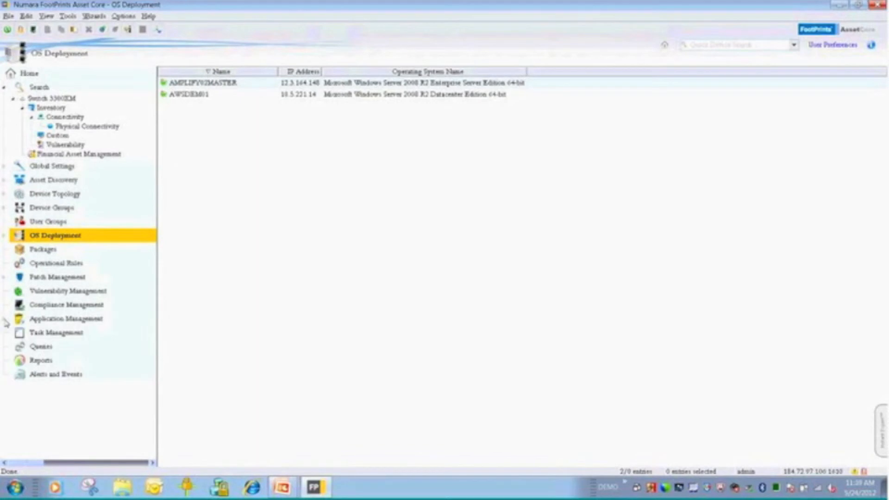
{"action": "left_click", "coordinate": [49, 305]}
{"action": "left_click", "coordinate": [4, 306]}
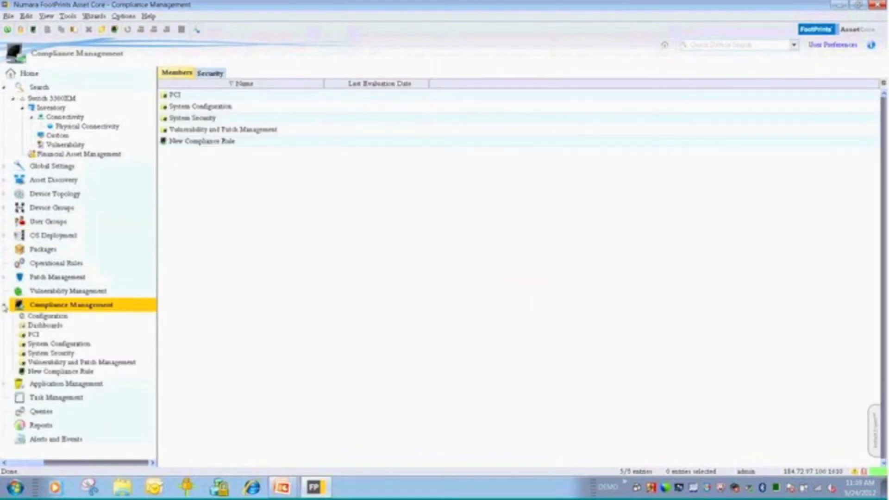
{"action": "left_click", "coordinate": [37, 327]}
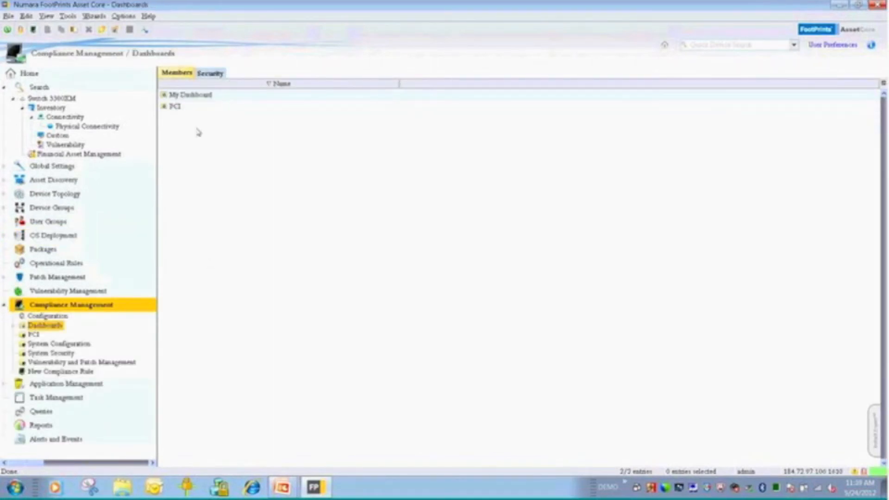
{"action": "left_click", "coordinate": [180, 95]}
{"action": "double_click", "coordinate": [181, 96]}
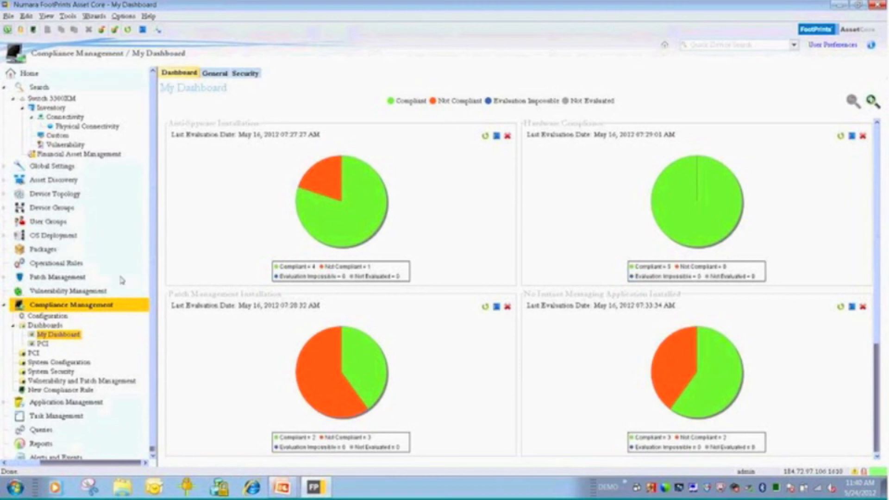
{"action": "left_click_drag", "start_coordinate": [154, 253], "coordinate": [155, 281]}
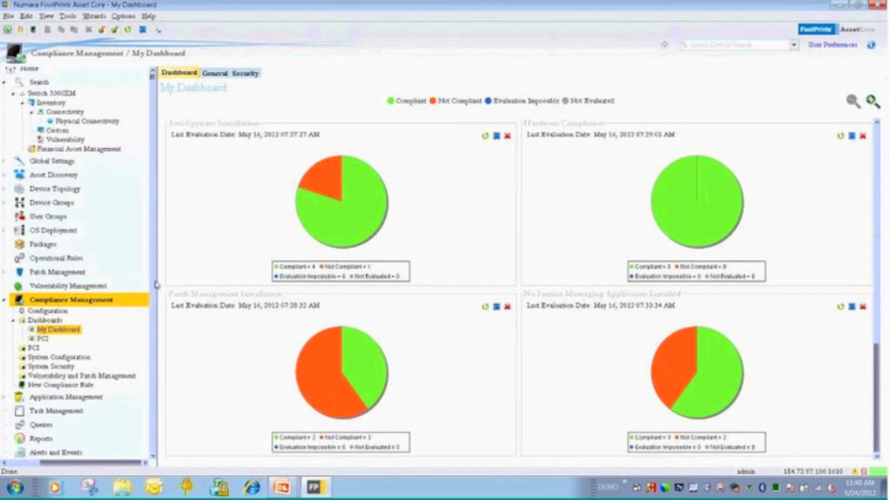